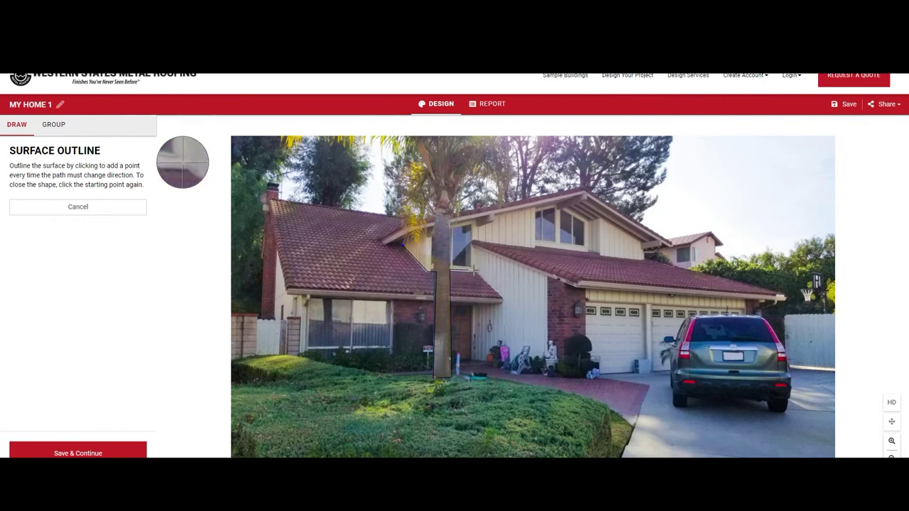
Close the foreground outline around the palm trunk and the adjoining upper wall, and finish the mask.
left_click(472, 222)
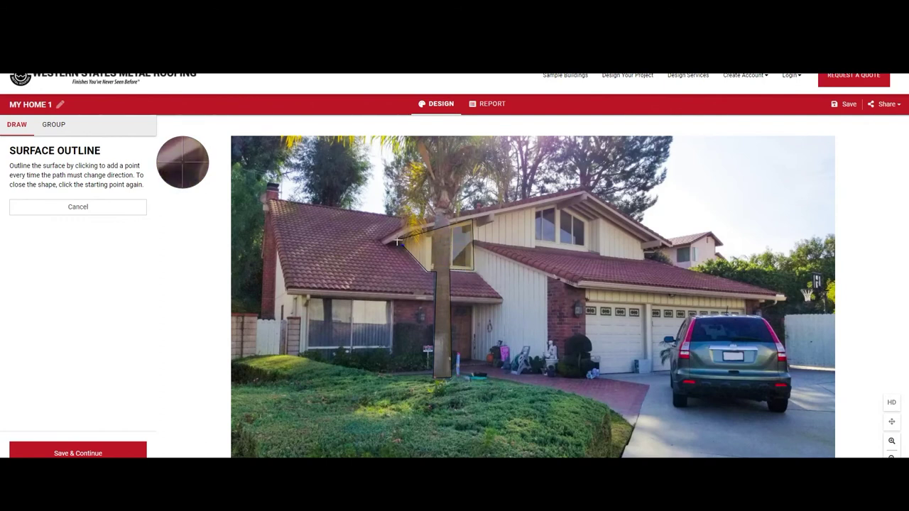
left_click(402, 247)
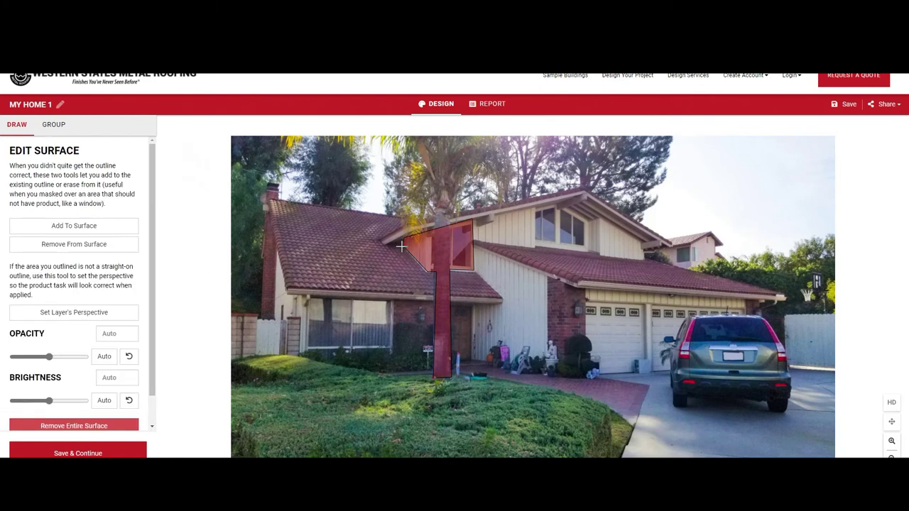
left_click(101, 315)
left_click(83, 415)
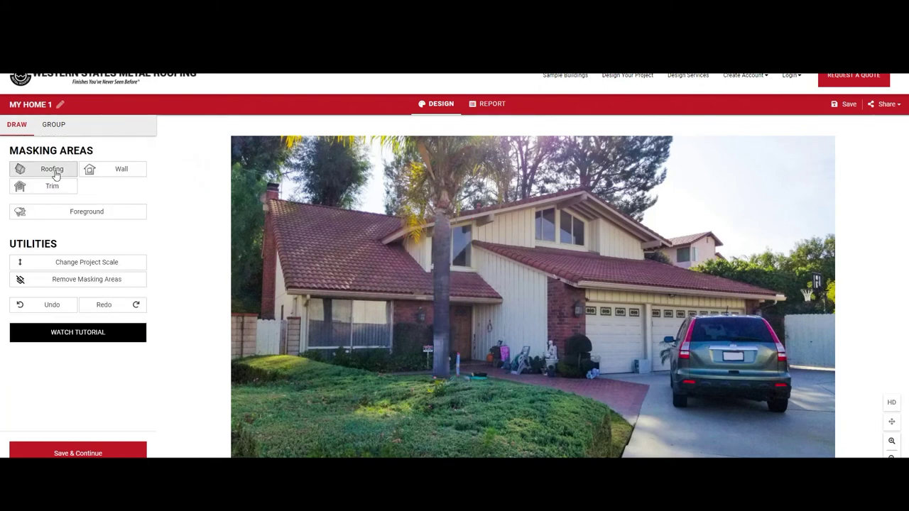
Mask the large front roof slope beside the chimney as a four-cornered roofing surface extending behind the palm trunk.
left_click(55, 169)
left_click(271, 202)
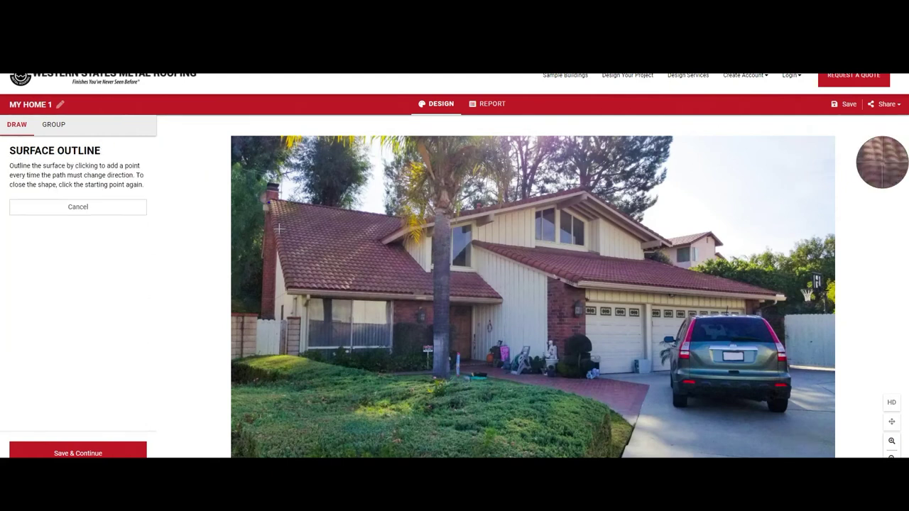
left_click(284, 291)
left_click(501, 301)
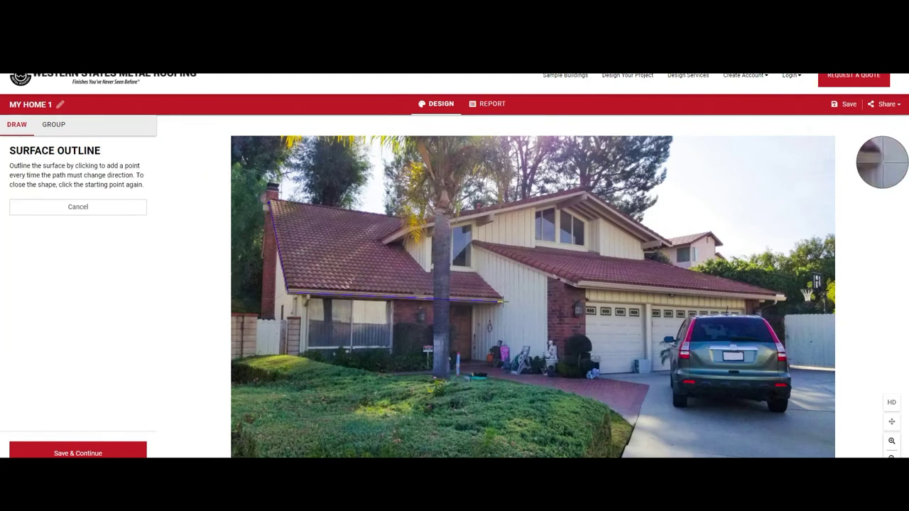
left_click(450, 217)
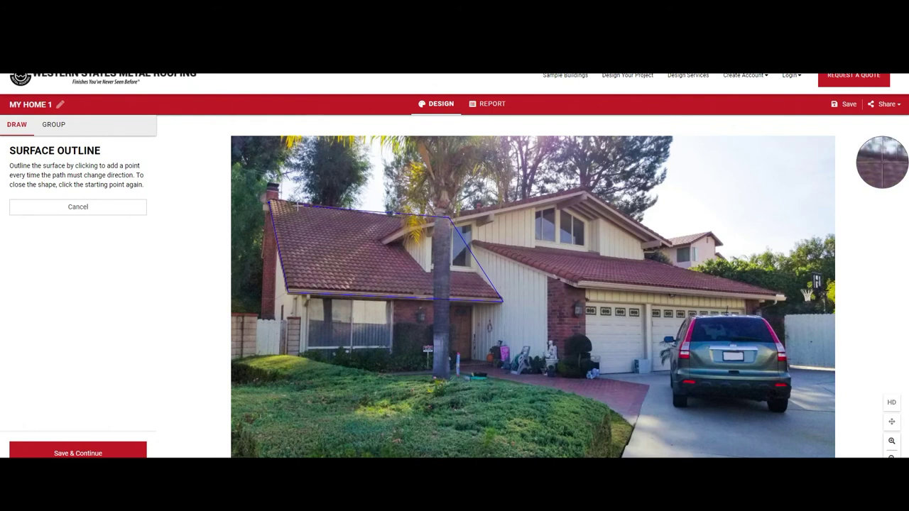
left_click(271, 203)
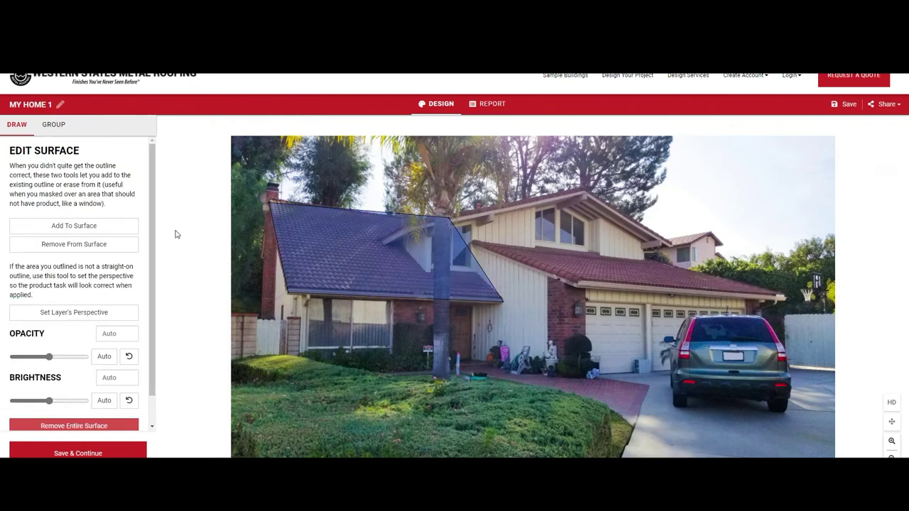
Adjust the roofing surface's perspective by moving its corner at the palm trunk slightly inward, and accept it.
left_click(56, 314)
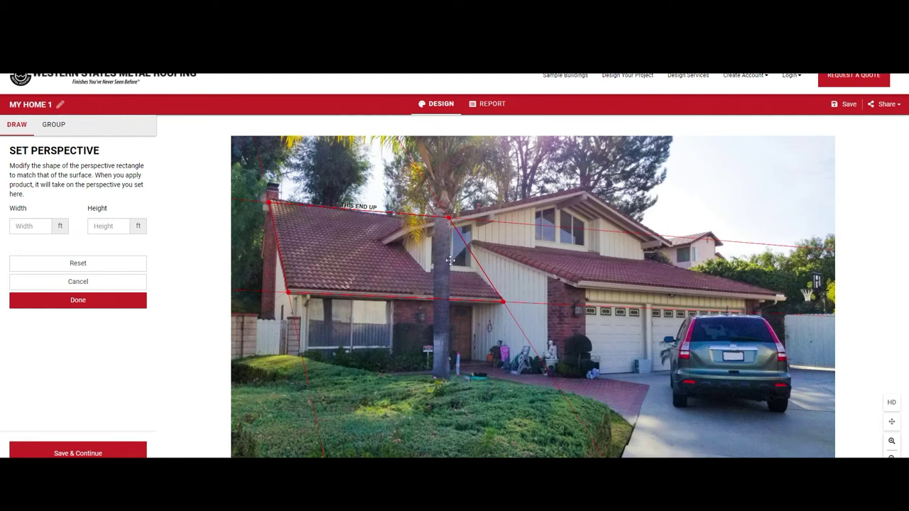
left_click_drag(449, 217, 438, 222)
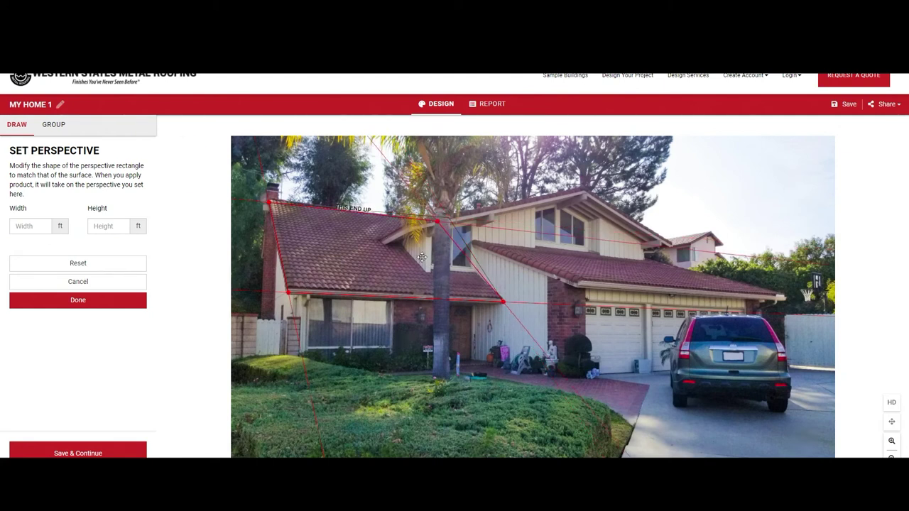
left_click(86, 304)
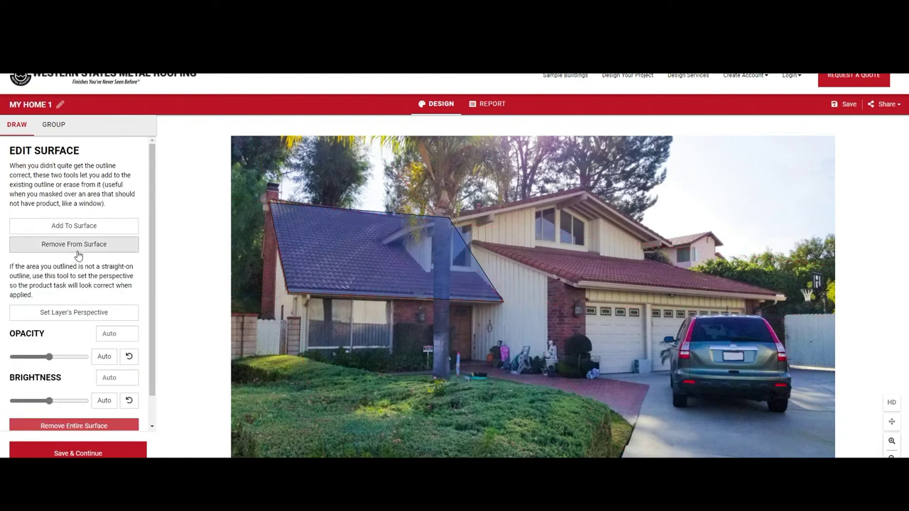
Add the lower roof above the garage to the same roofing surface with a contour outline, and save the masking areas.
scroll(104, 296, "down", 1)
scroll(103, 296, "up", 1)
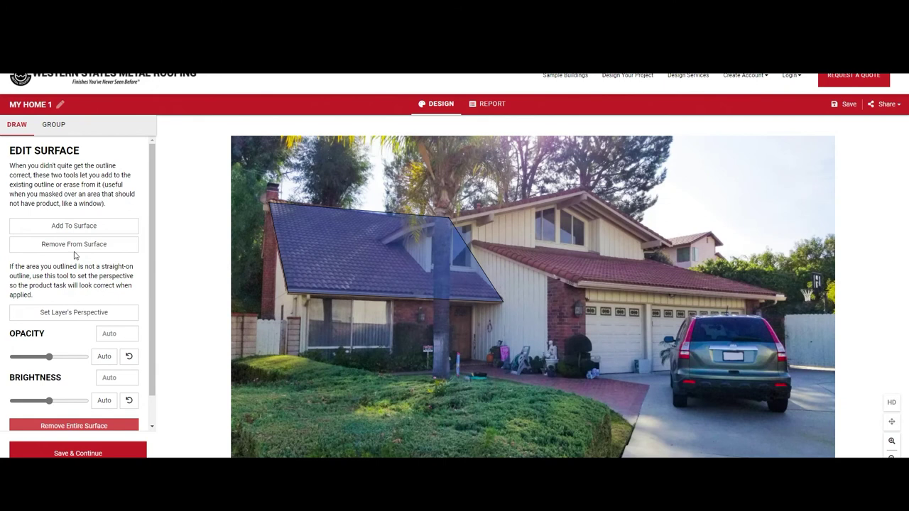
left_click(73, 225)
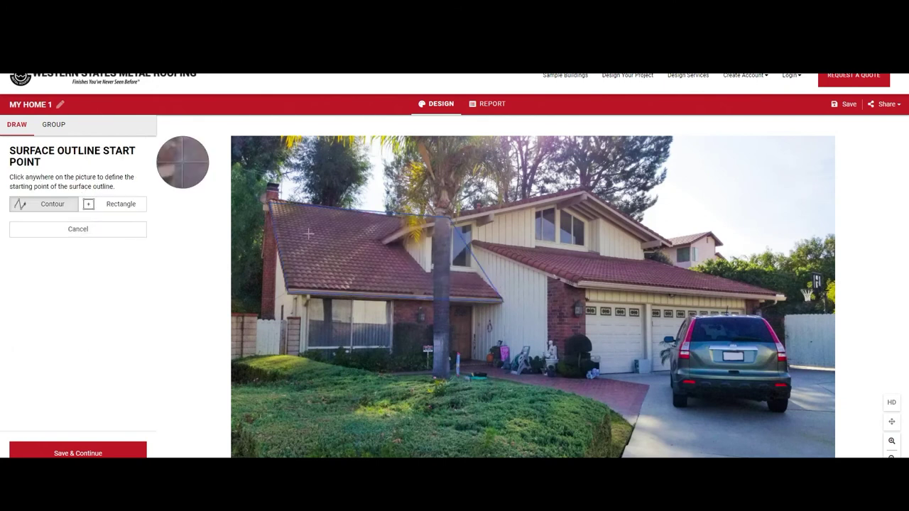
left_click(478, 245)
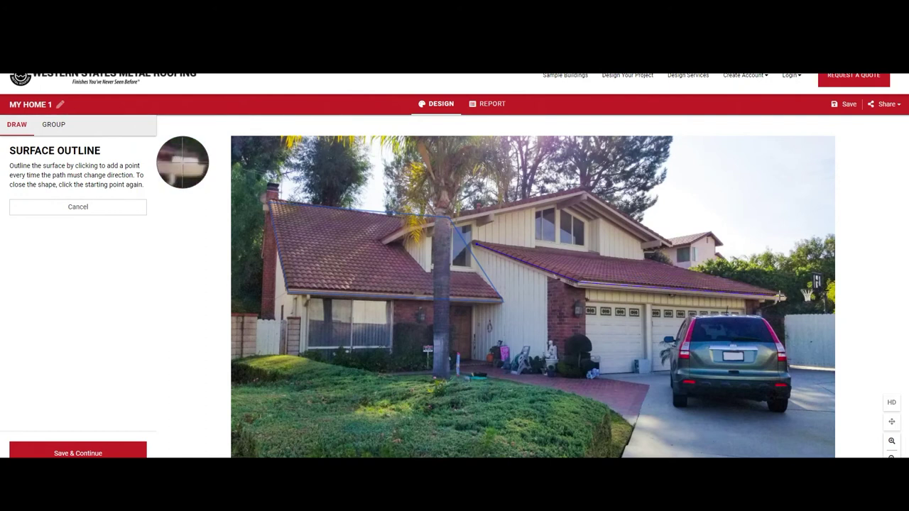
left_click(782, 295)
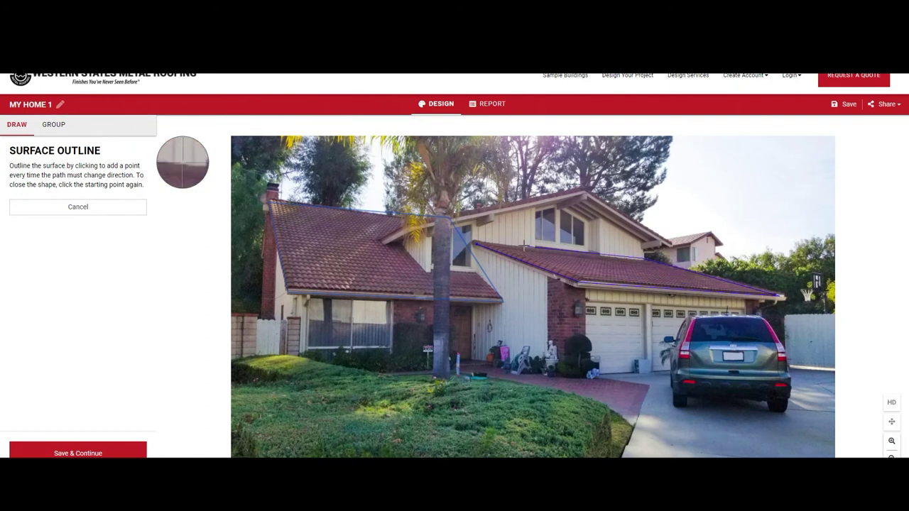
left_click(478, 244)
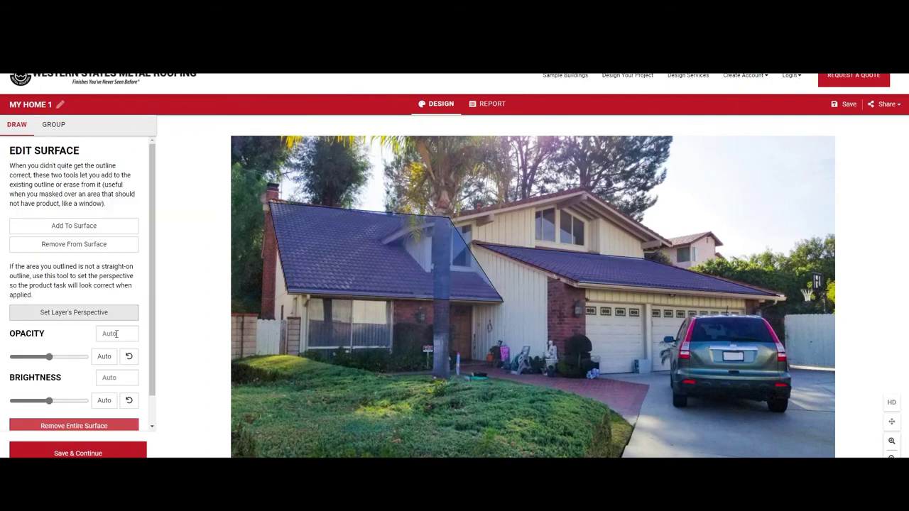
scroll(114, 337, "down", 1)
left_click(90, 444)
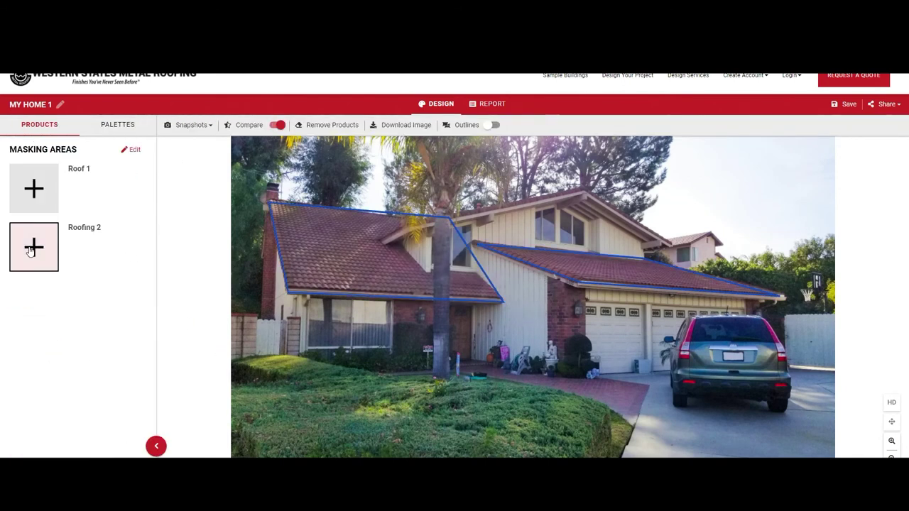
Assign the dark red 7/8" Corrugated exposed fastener panel in SMP Paint Finish to the Roofing 2 area.
left_click(32, 247)
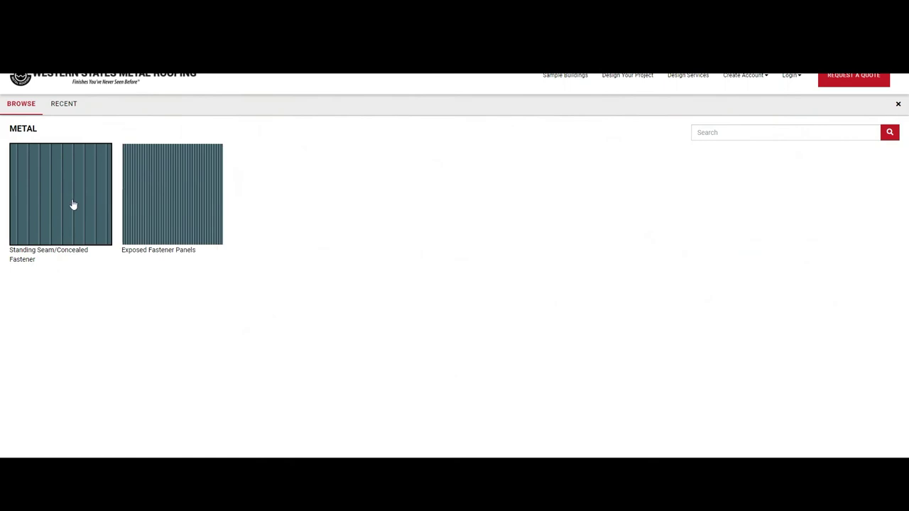
left_click(86, 205)
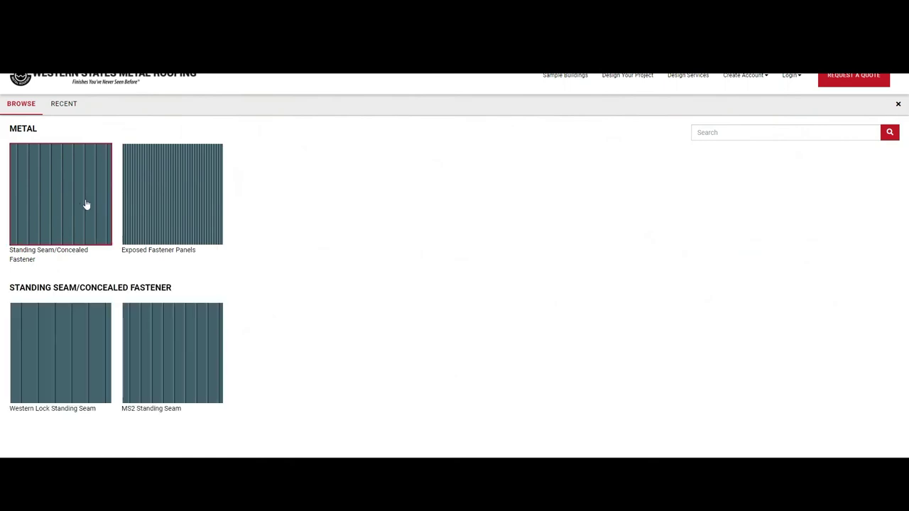
left_click(148, 210)
left_click(79, 349)
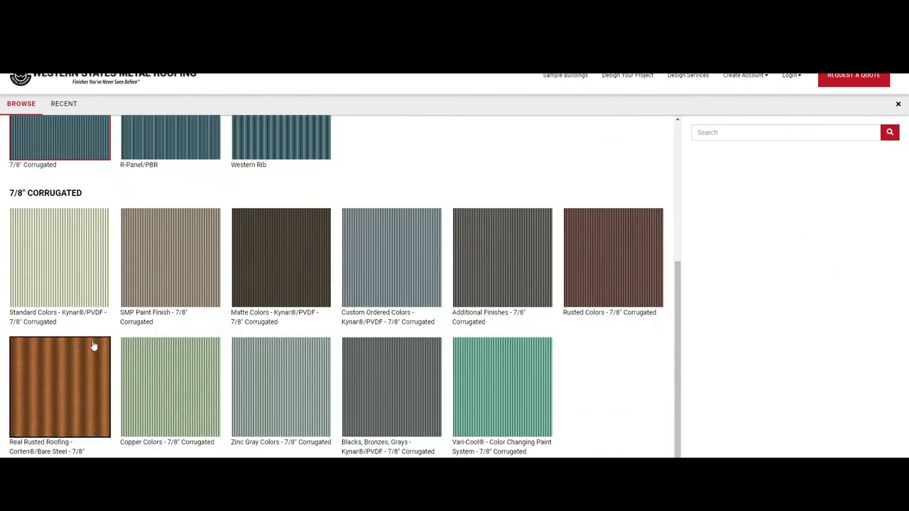
left_click(150, 298)
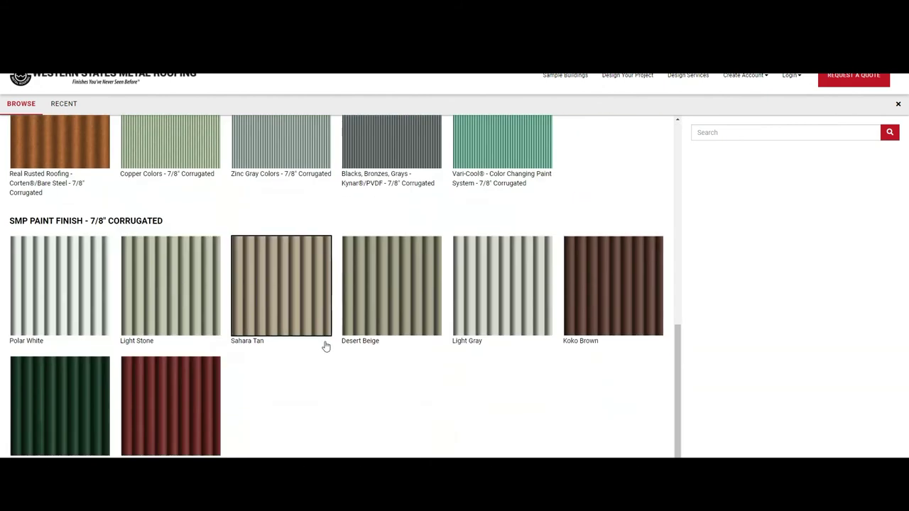
left_click(140, 409)
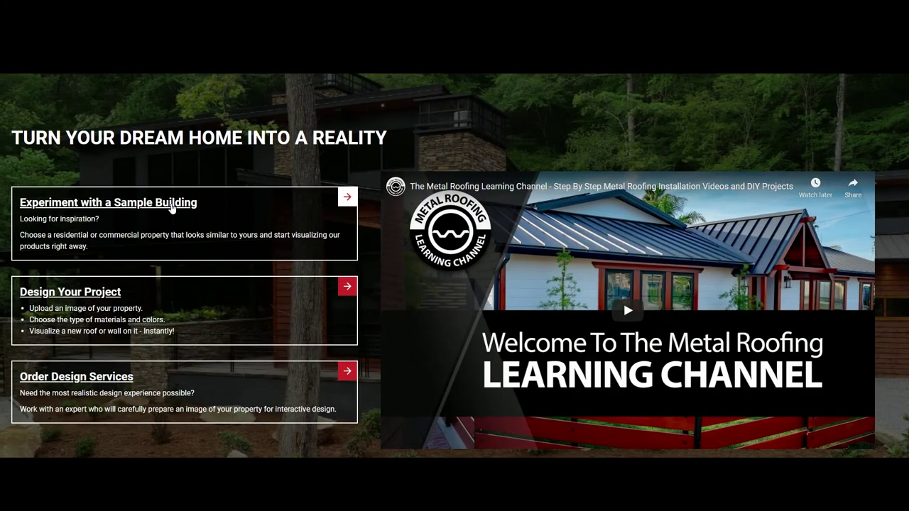
Open the barn with the silo from the sample buildings and choose a brown metal panel for its walls.
left_click(171, 204)
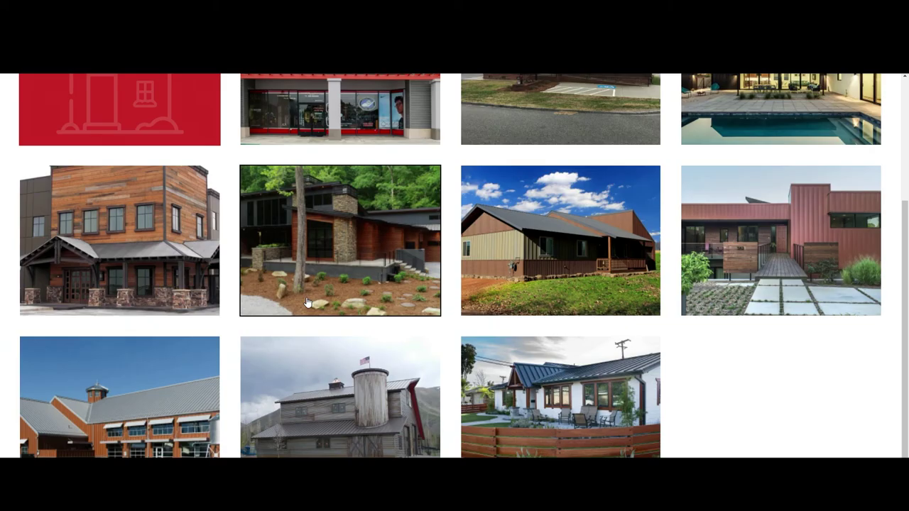
left_click(343, 369)
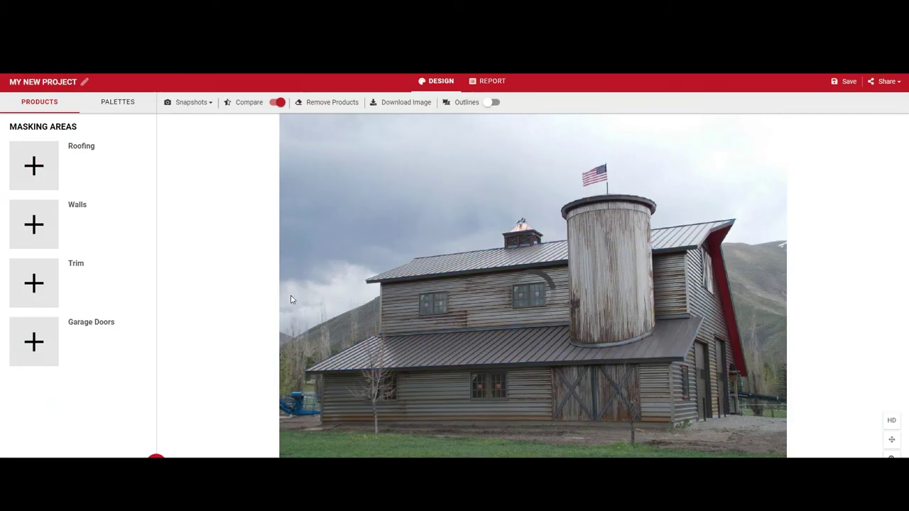
left_click(53, 226)
left_click(467, 391)
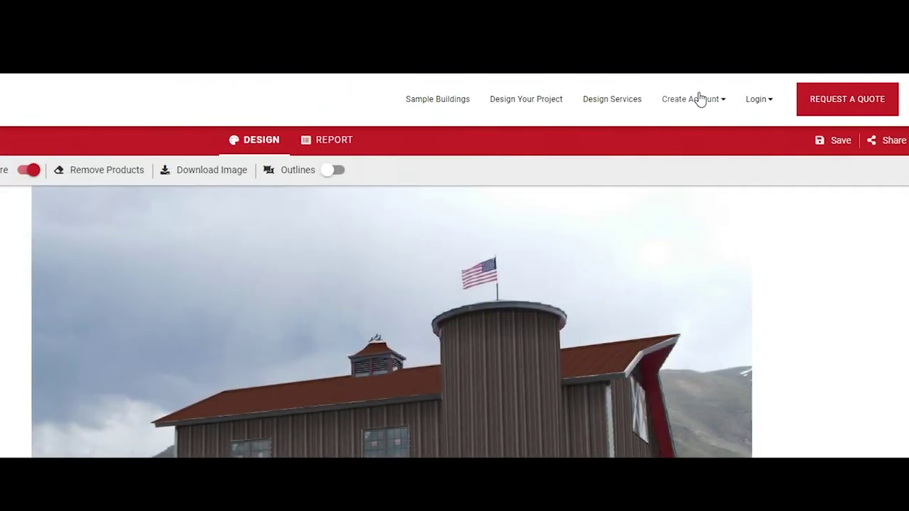
Open the form for creating a new account.
left_click(698, 98)
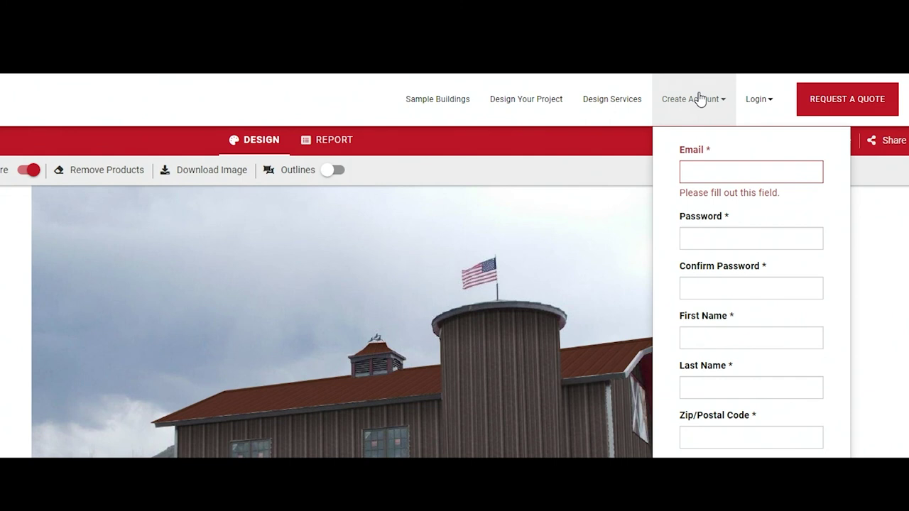